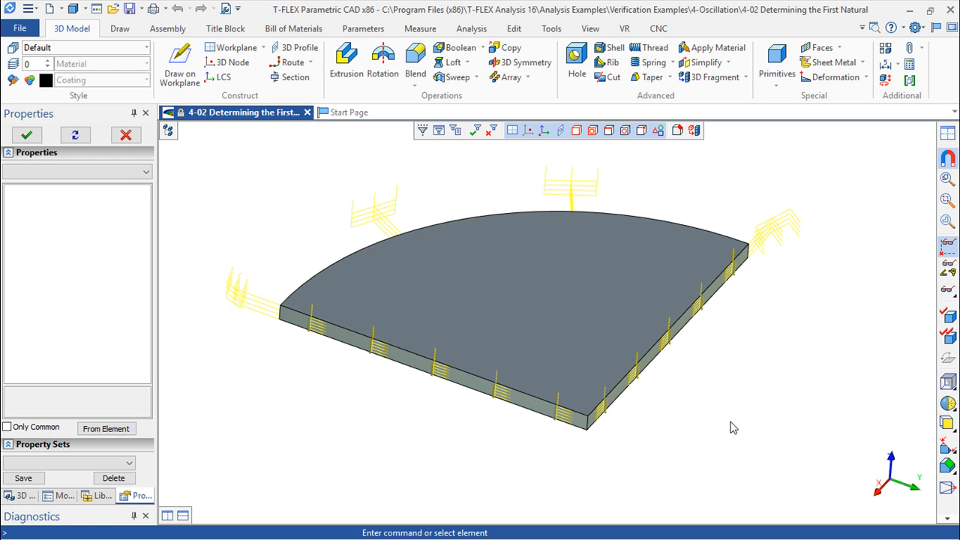
- Open the solve parameters of the natural frequencies study and set its solving method to Direct
{"action": "left_click", "coordinate": [473, 30]}
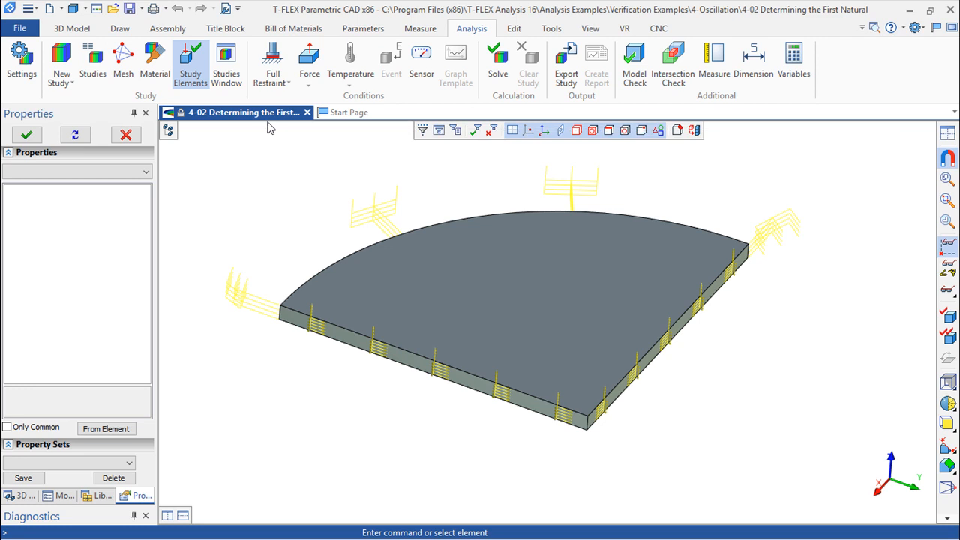
{"action": "left_click", "coordinate": [501, 75]}
{"action": "left_click_drag", "start_coordinate": [431, 99], "coordinate": [519, 88]}
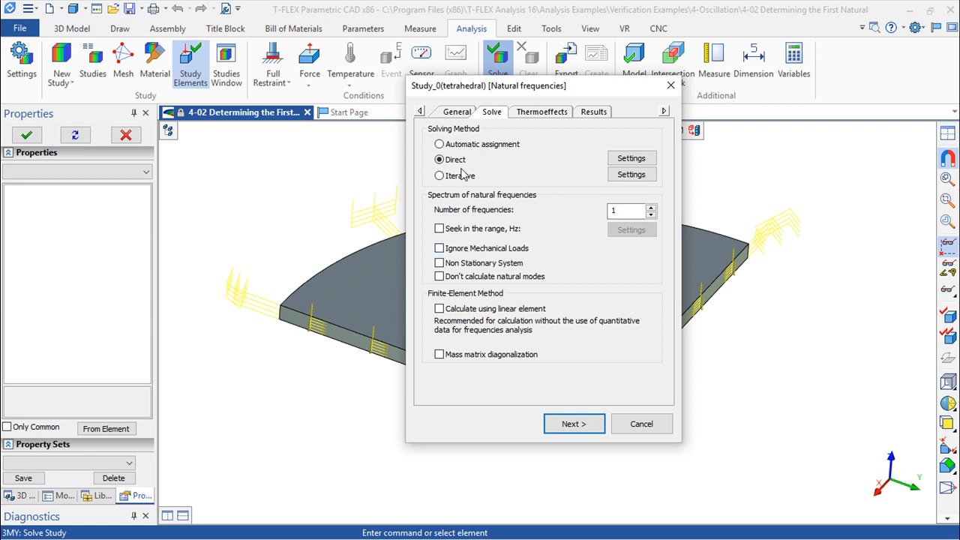
{"action": "left_click", "coordinate": [440, 145]}
{"action": "left_click", "coordinate": [441, 160]}
- Review the direct solver's accuracy, Lanczos iteration and additional disk memory settings, and the iterative solver's parameters
{"action": "left_click", "coordinate": [632, 161]}
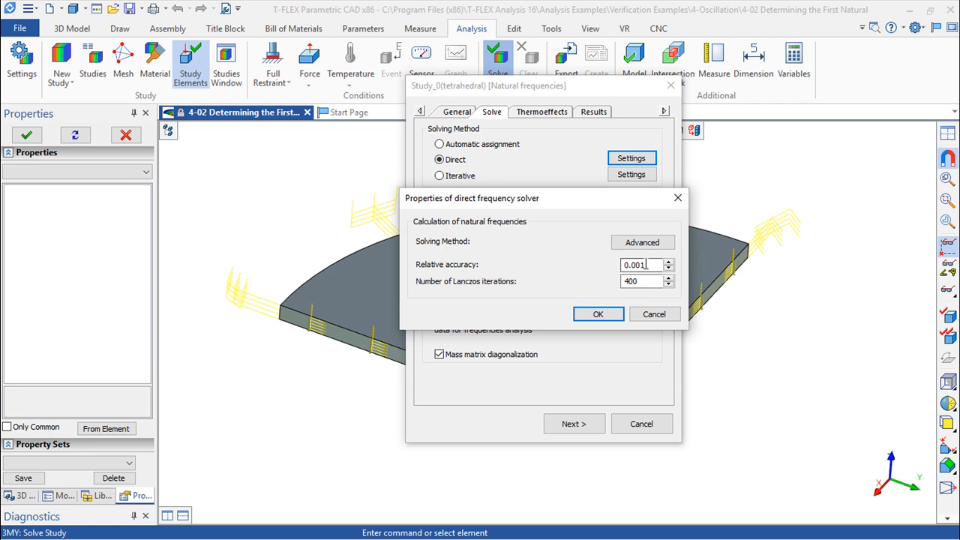
{"action": "left_click", "coordinate": [655, 246]}
{"action": "left_click", "coordinate": [687, 258]}
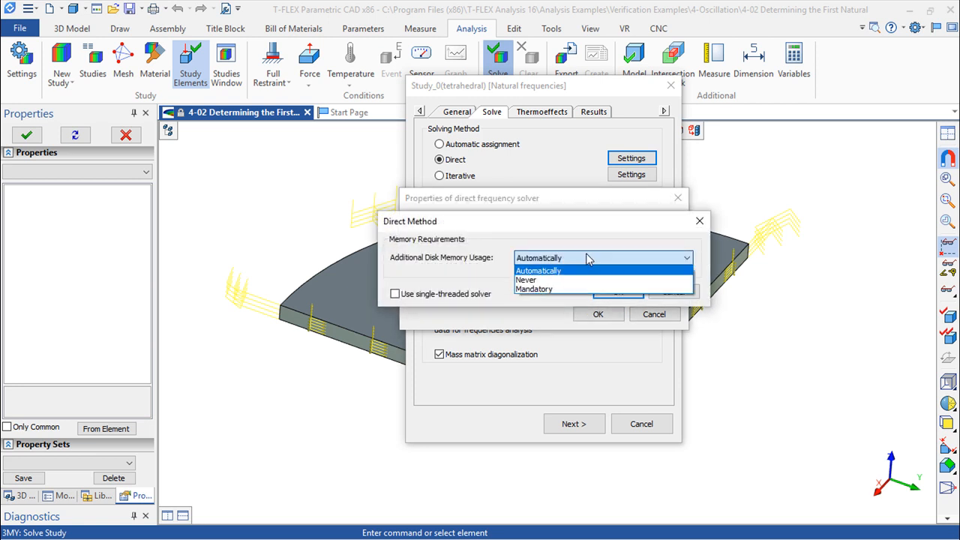
{"action": "left_click", "coordinate": [699, 220]}
{"action": "left_click", "coordinate": [700, 221]}
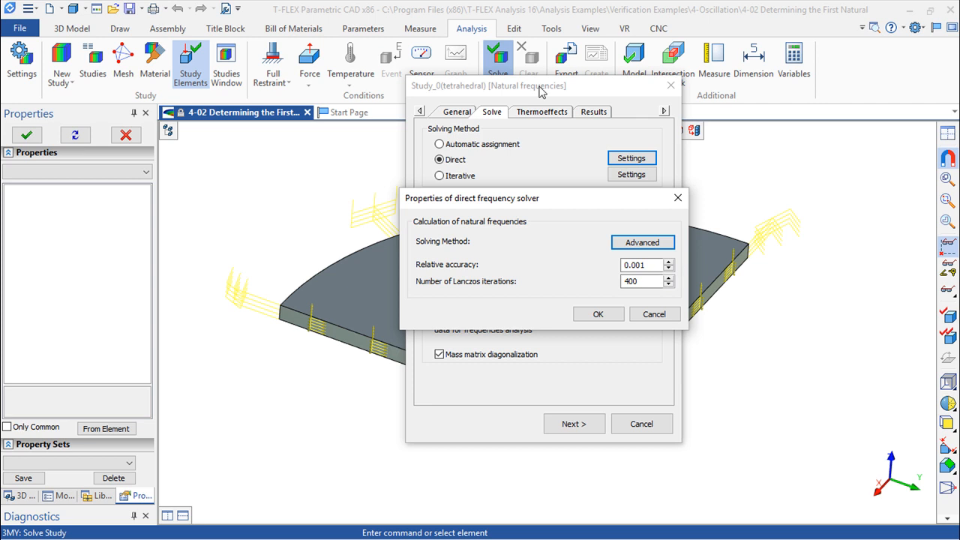
{"action": "left_click", "coordinate": [649, 265]}
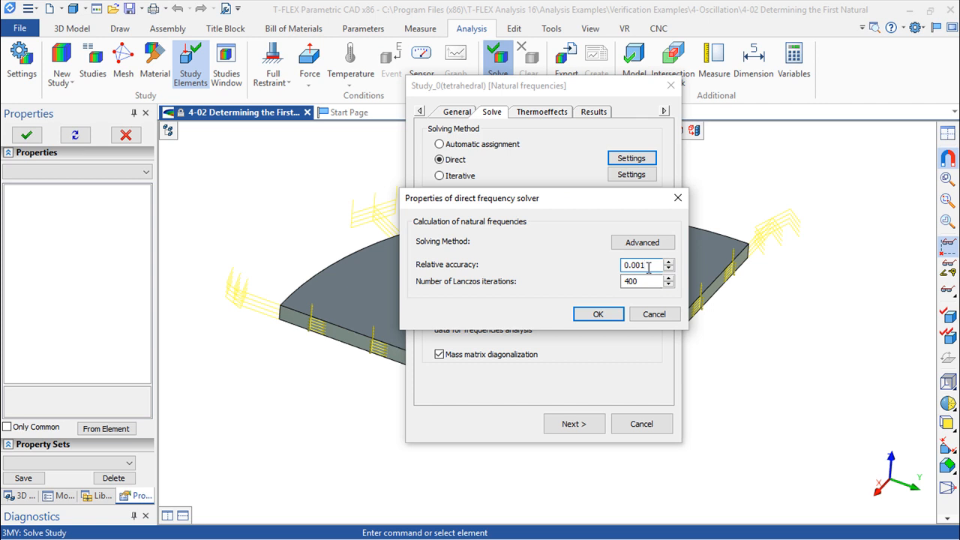
{"action": "left_click", "coordinate": [657, 318]}
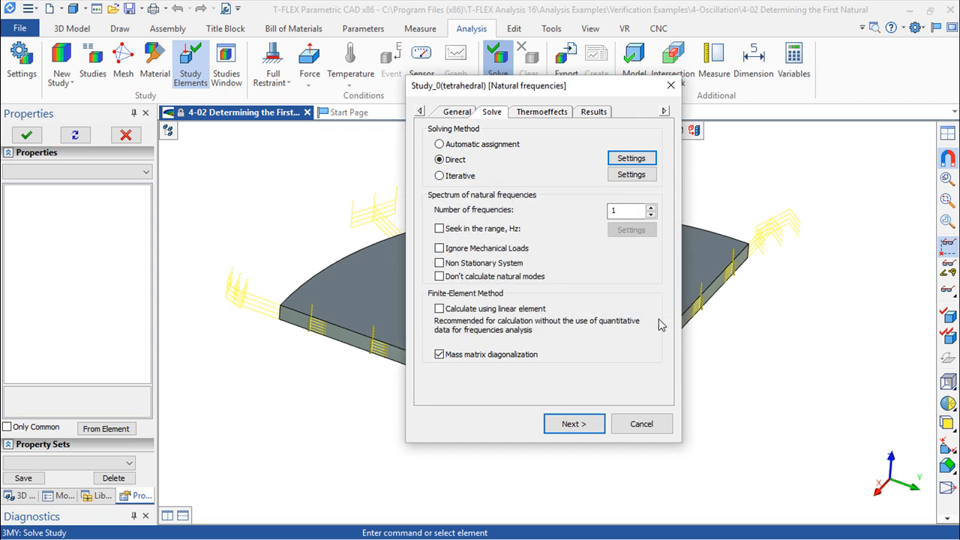
{"action": "left_click", "coordinate": [633, 175]}
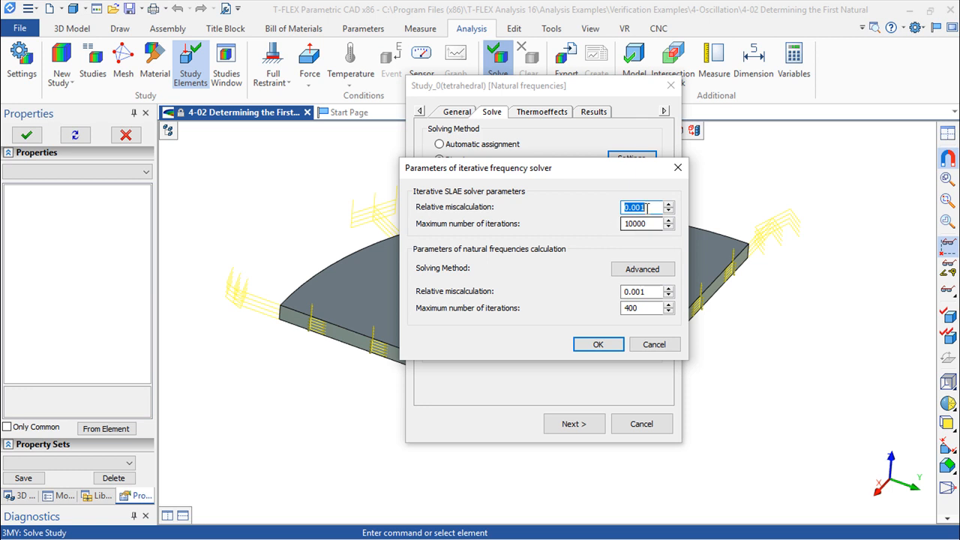
{"action": "left_click", "coordinate": [599, 348]}
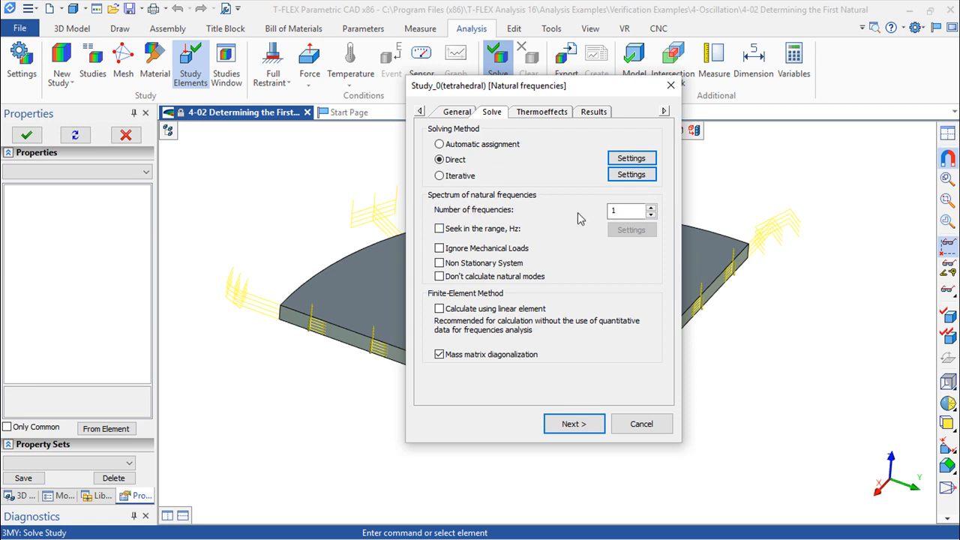
- Try the frequency range search with limits of 1 to 1000 Hz and the Ignore Mechanical Loads option, and switch both off again
{"action": "double_click", "coordinate": [628, 211]}
{"action": "left_click", "coordinate": [439, 230]}
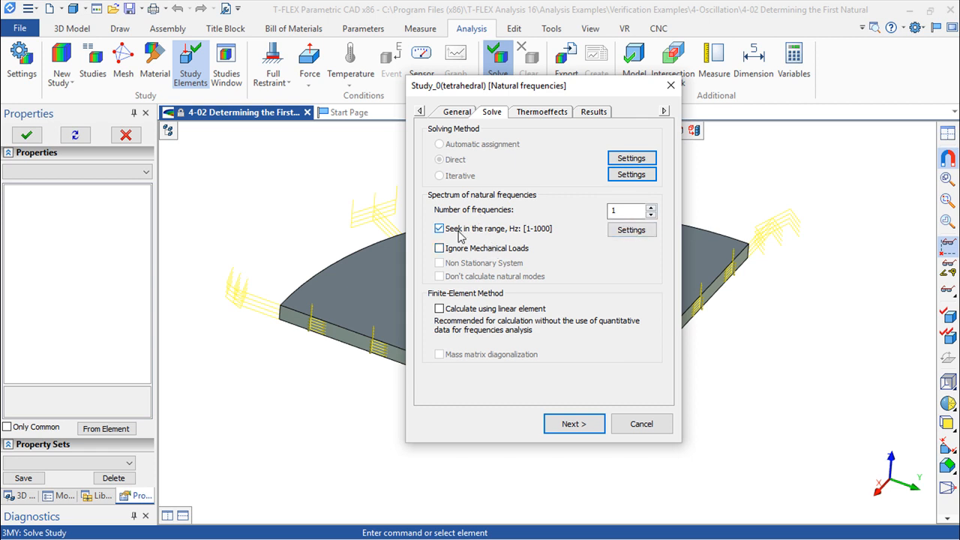
{"action": "left_click", "coordinate": [636, 233]}
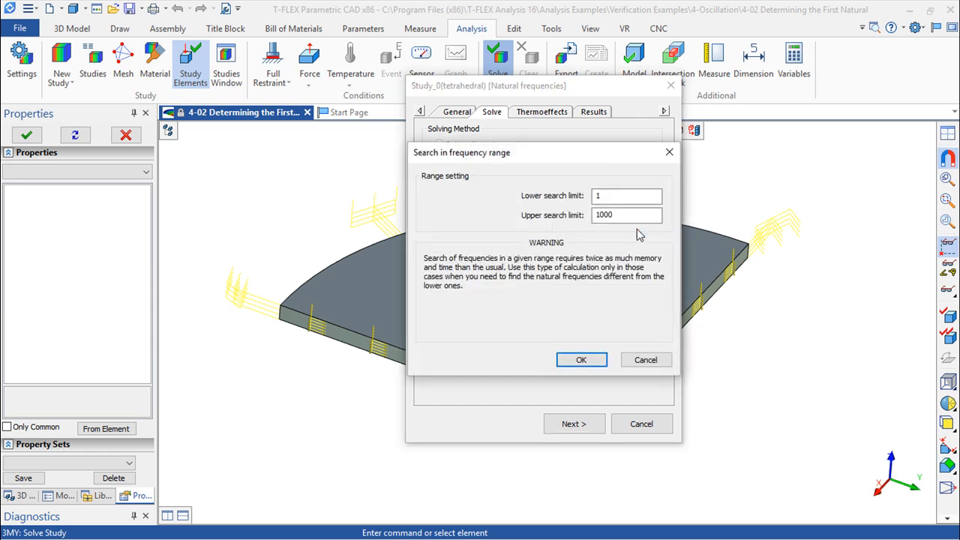
{"action": "left_click", "coordinate": [647, 360]}
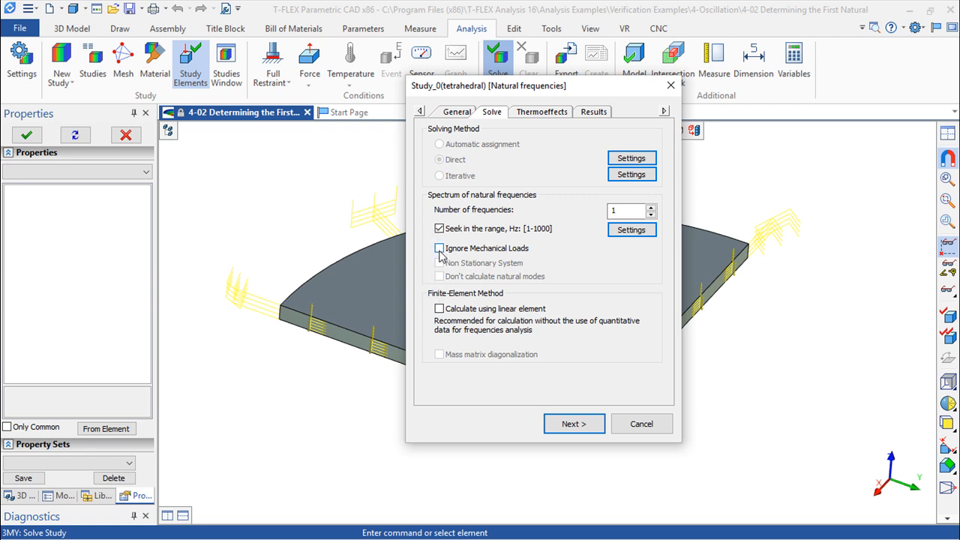
{"action": "left_click", "coordinate": [440, 248]}
{"action": "left_click", "coordinate": [439, 249]}
{"action": "left_click", "coordinate": [439, 248]}
{"action": "left_click", "coordinate": [440, 248]}
{"action": "left_click", "coordinate": [439, 229]}
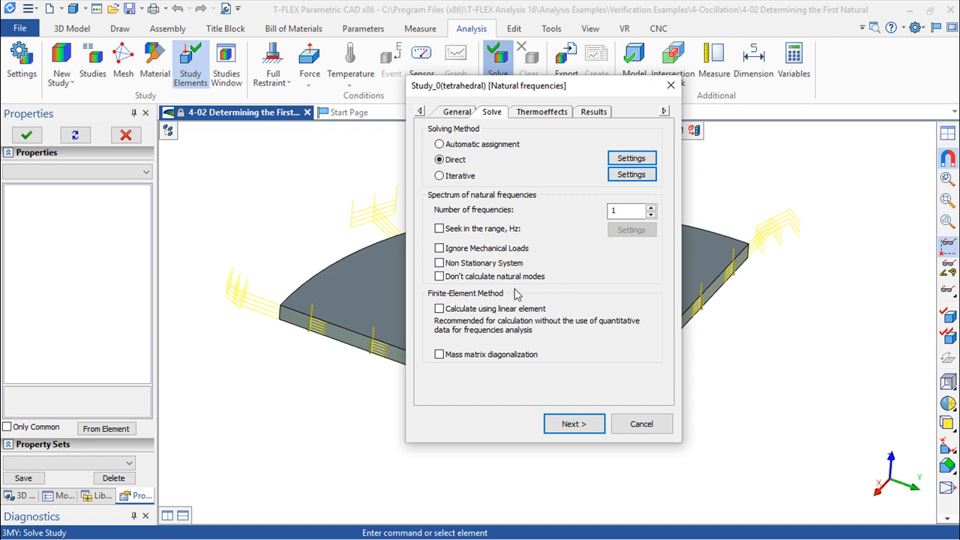
- Try the calculation using linear elements and switch the option off again
{"action": "left_click", "coordinate": [442, 310]}
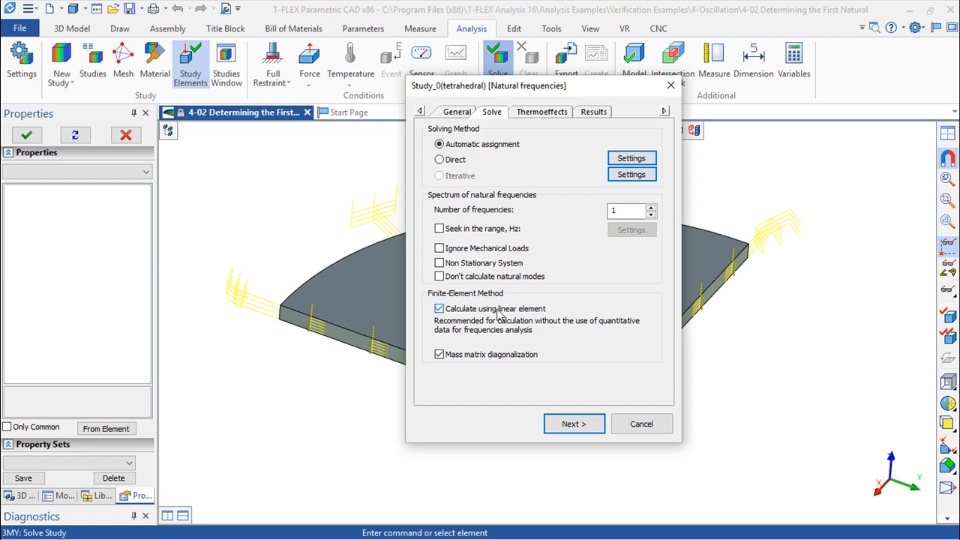
{"action": "left_click", "coordinate": [439, 309]}
- Make the study consider the dependence of physical properties from temperature, and check the units available for the temperature of zero deformations
{"action": "left_click", "coordinate": [542, 114]}
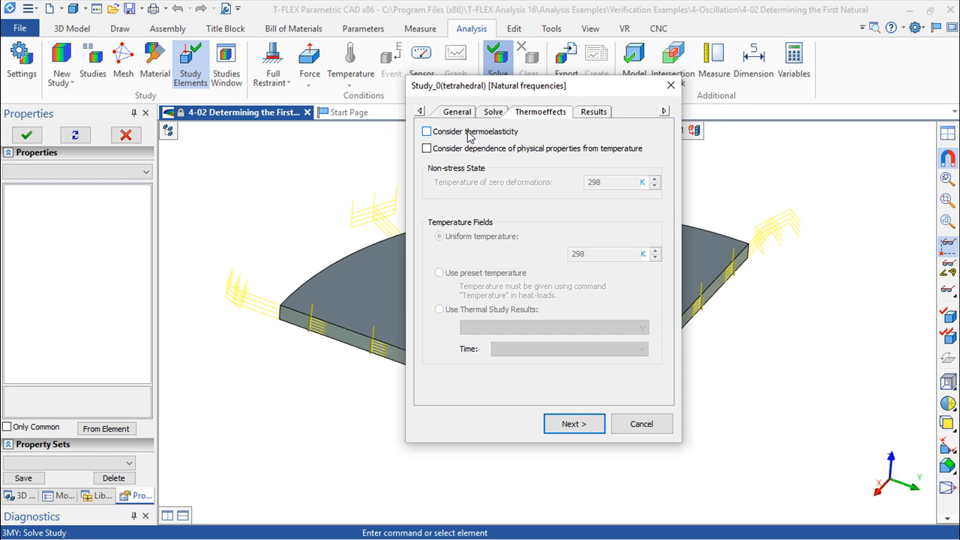
{"action": "left_click", "coordinate": [428, 150]}
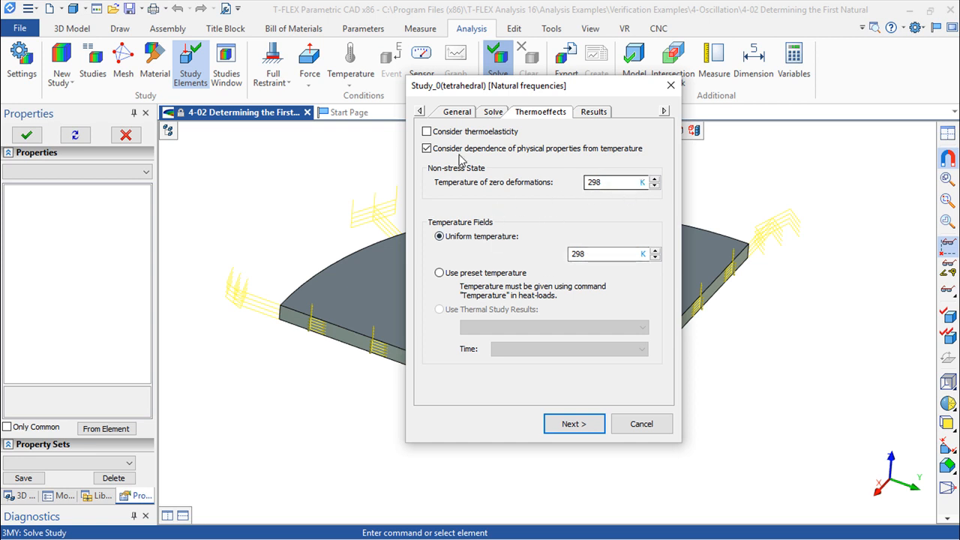
{"action": "left_click", "coordinate": [627, 184]}
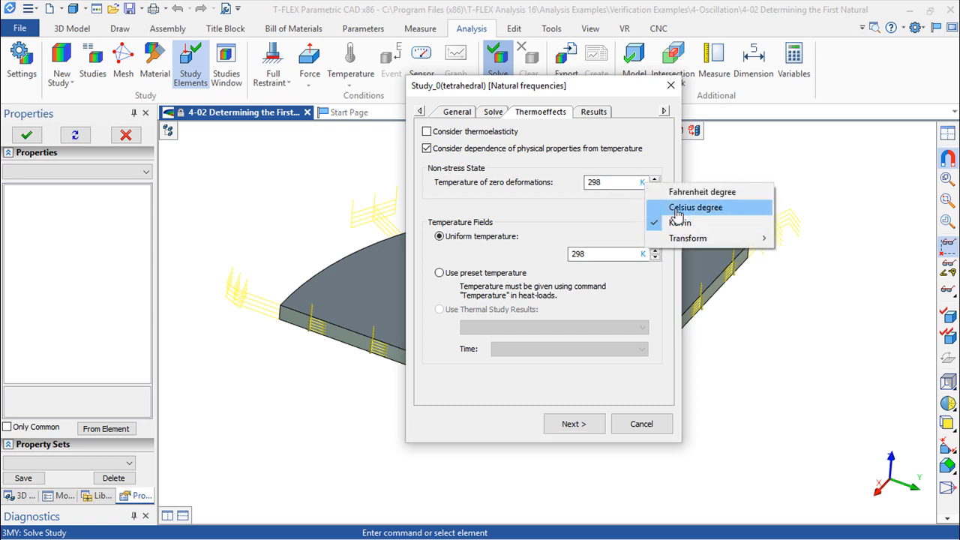
{"action": "left_click", "coordinate": [621, 183]}
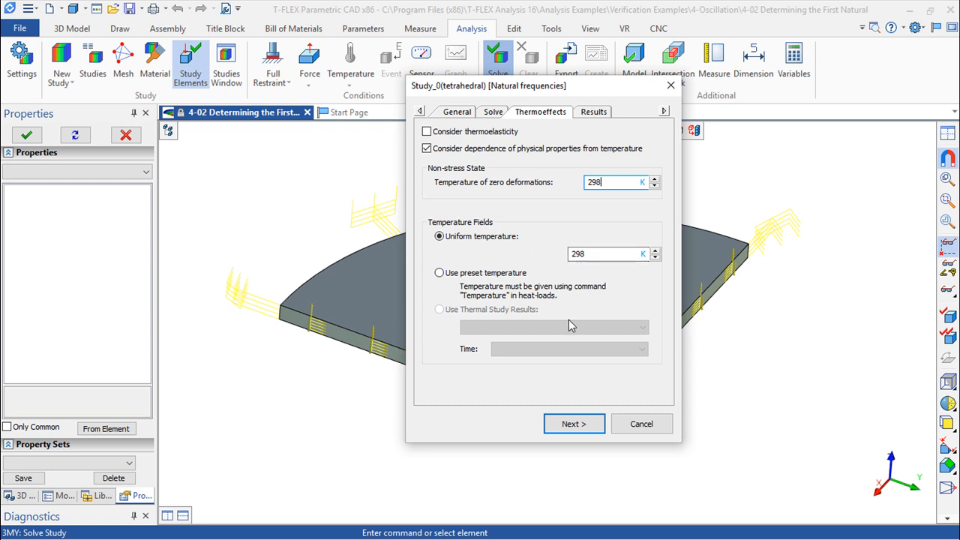
- Review the result types selected for the study and start the calculation
{"action": "left_click", "coordinate": [592, 111]}
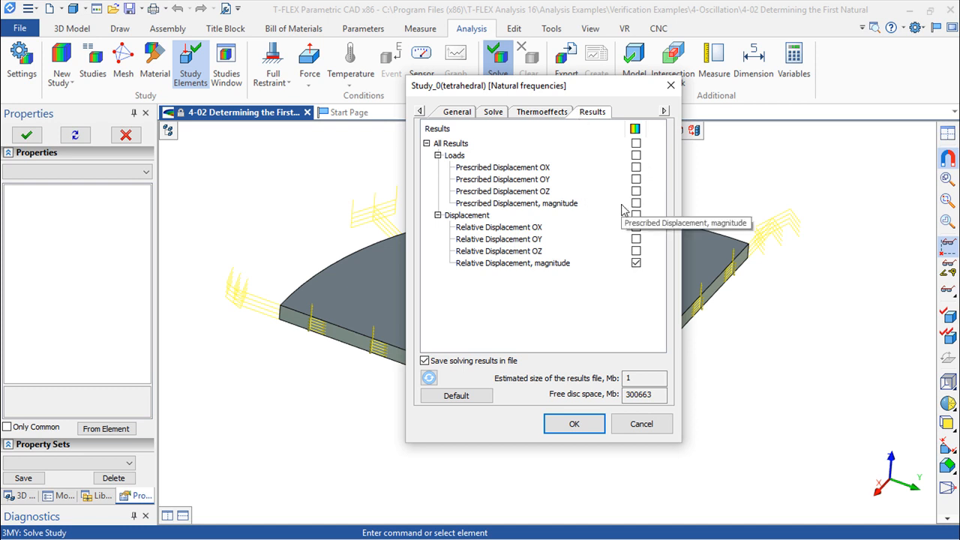
{"action": "left_click", "coordinate": [645, 425]}
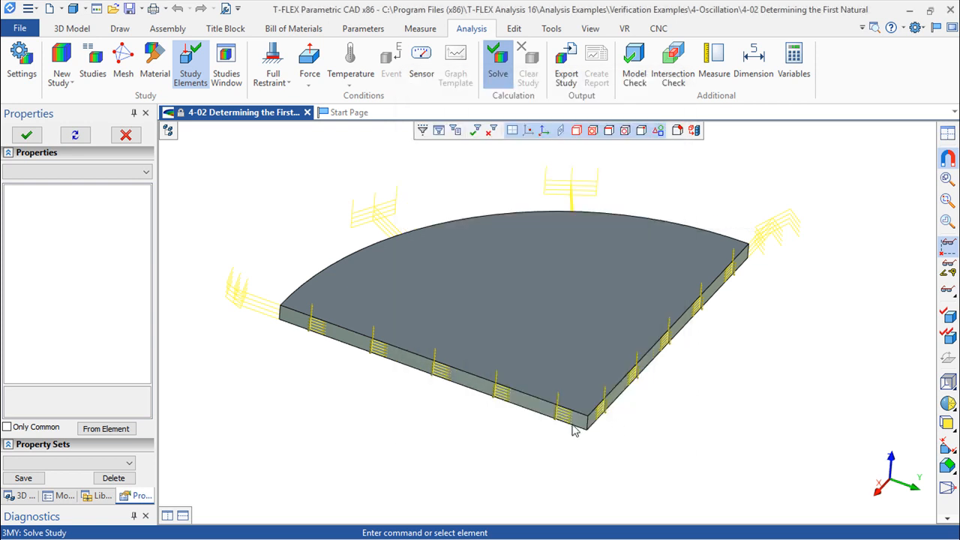